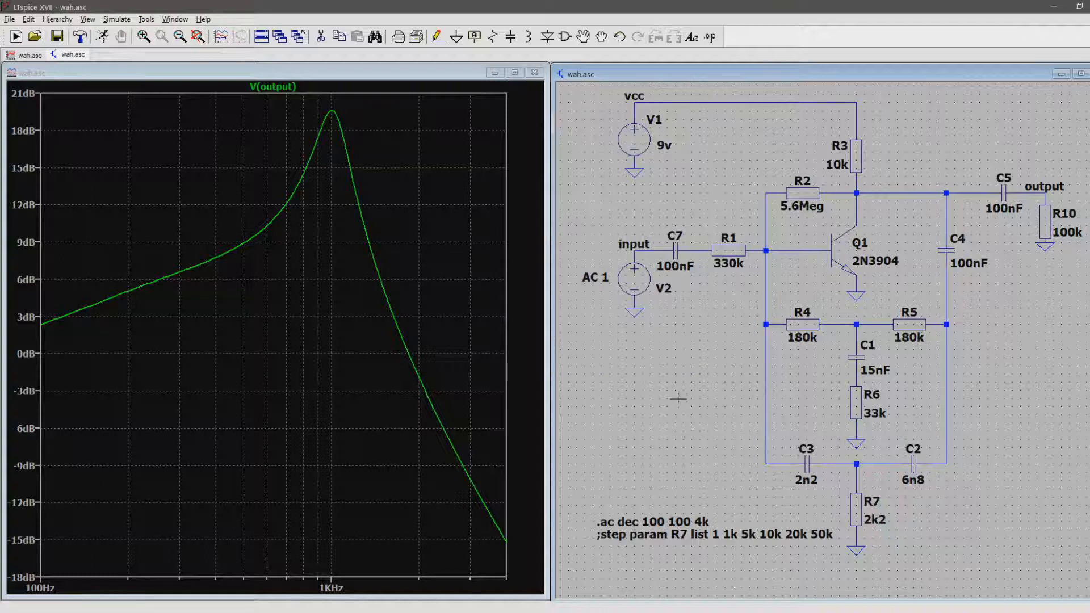
- Place an inductor in the empty area beside the filter network and delete it again
key("l")
left_click(684, 379)
key("Escape")
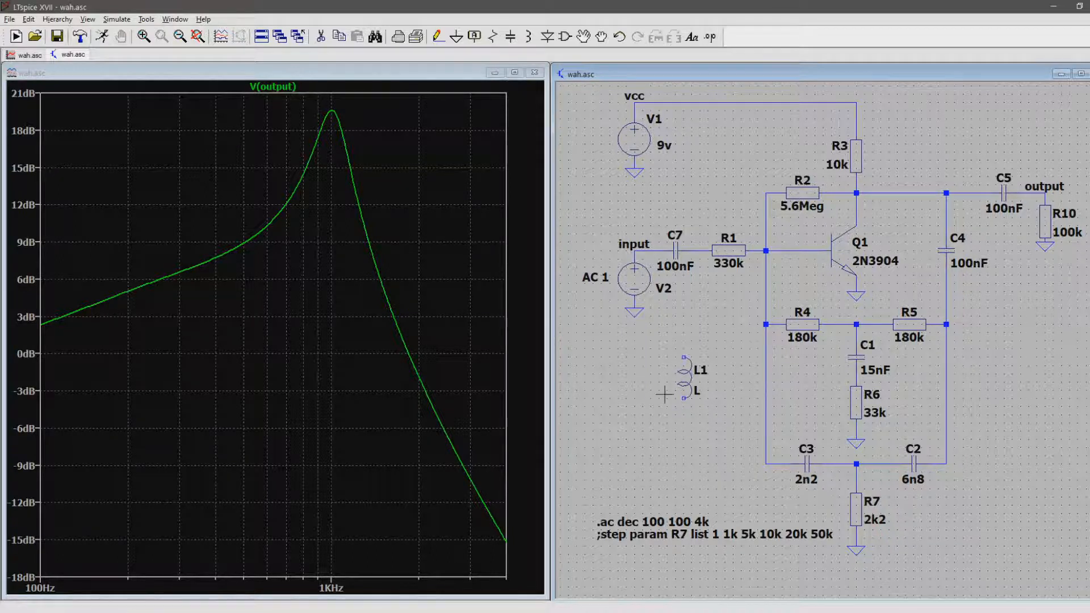
left_click(690, 382)
key("Escape")
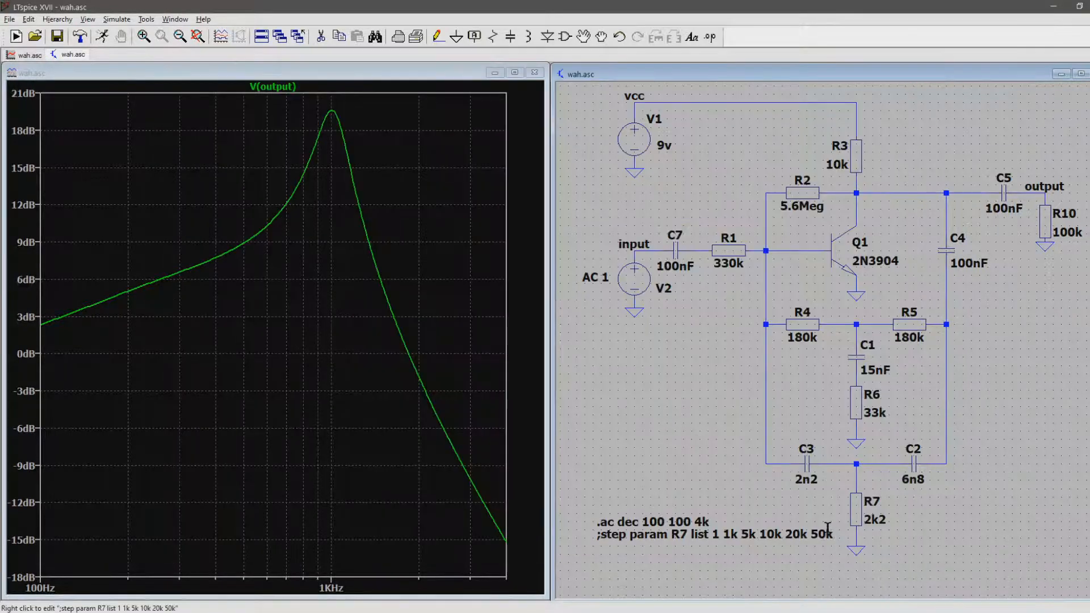
- Set R7's resistance to 1k and rerun the AC simulation
right_click(861, 512)
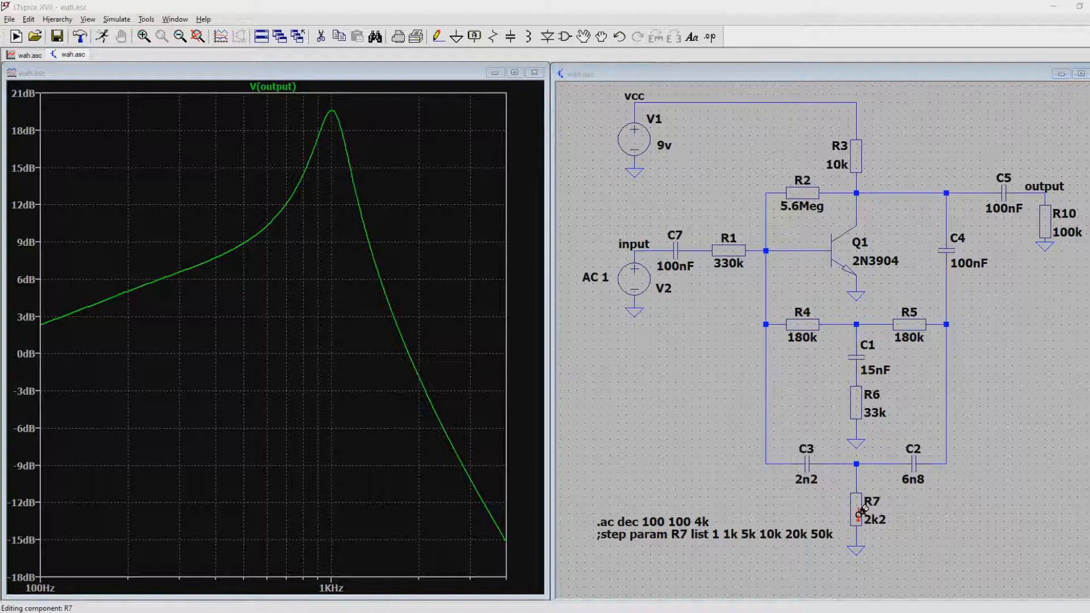
type("1k")
key("Return")
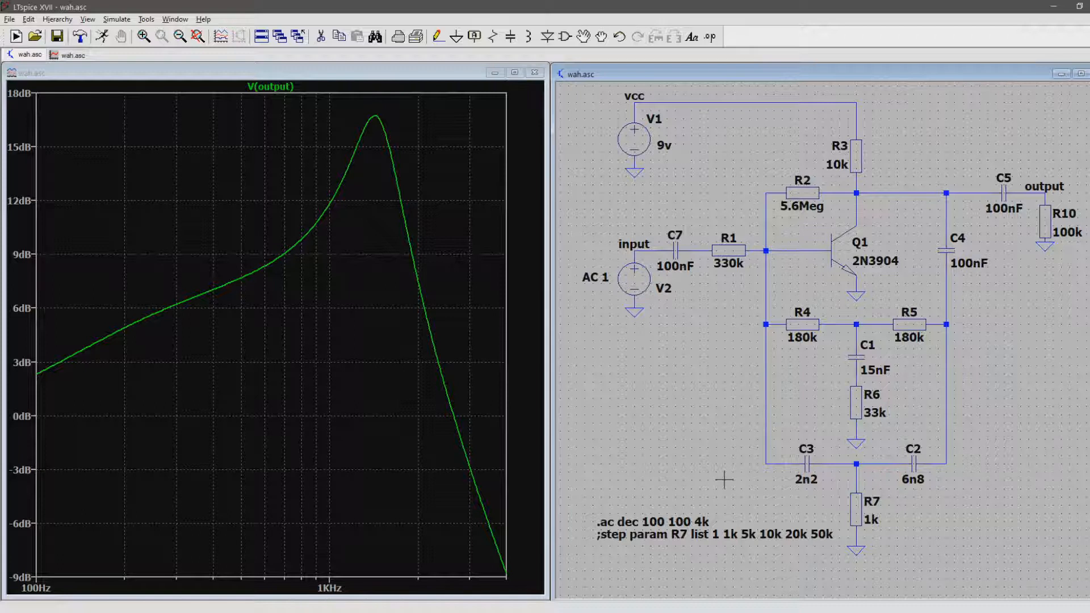
- Set R7's resistance to 2k2 and rerun the AC simulation
right_click(856, 510)
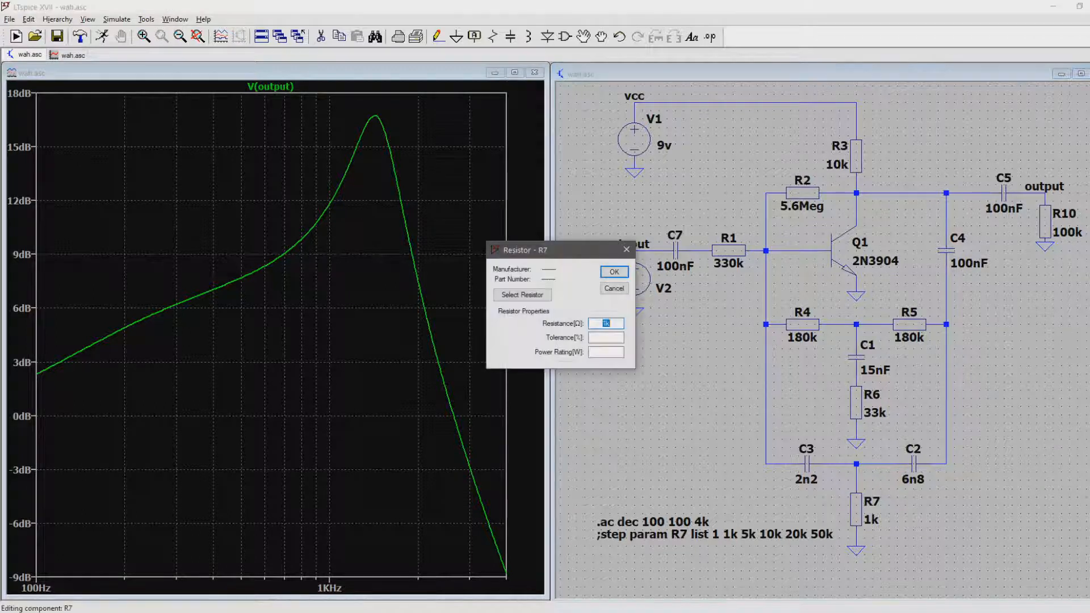
type("2k2")
key("Return")
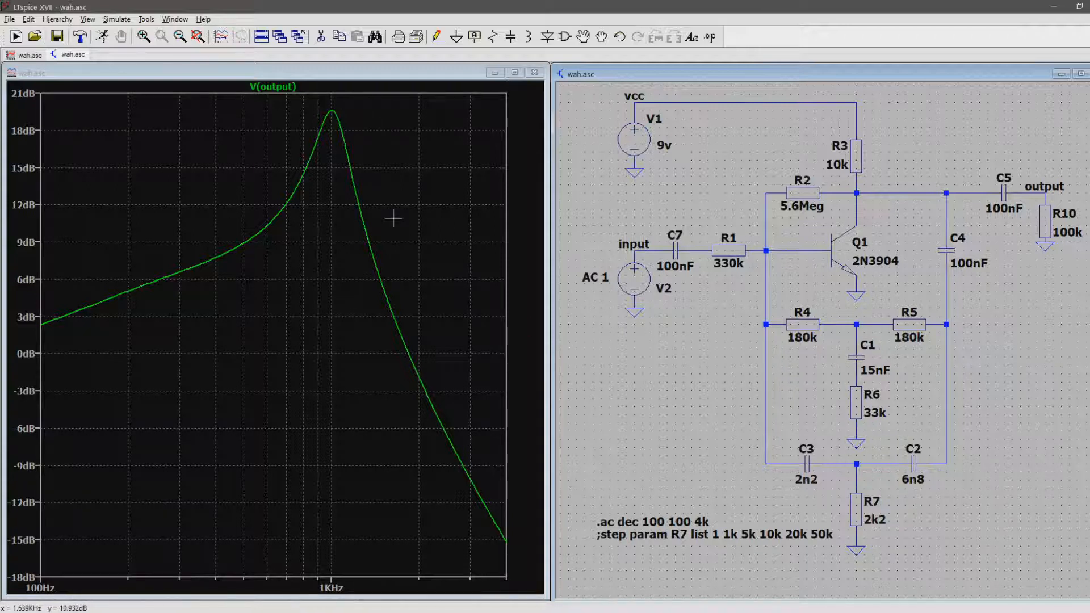
- Delete transistor Q1 and rerun the simulation to plot the output of the passive network
key("F5")
left_click(841, 253)
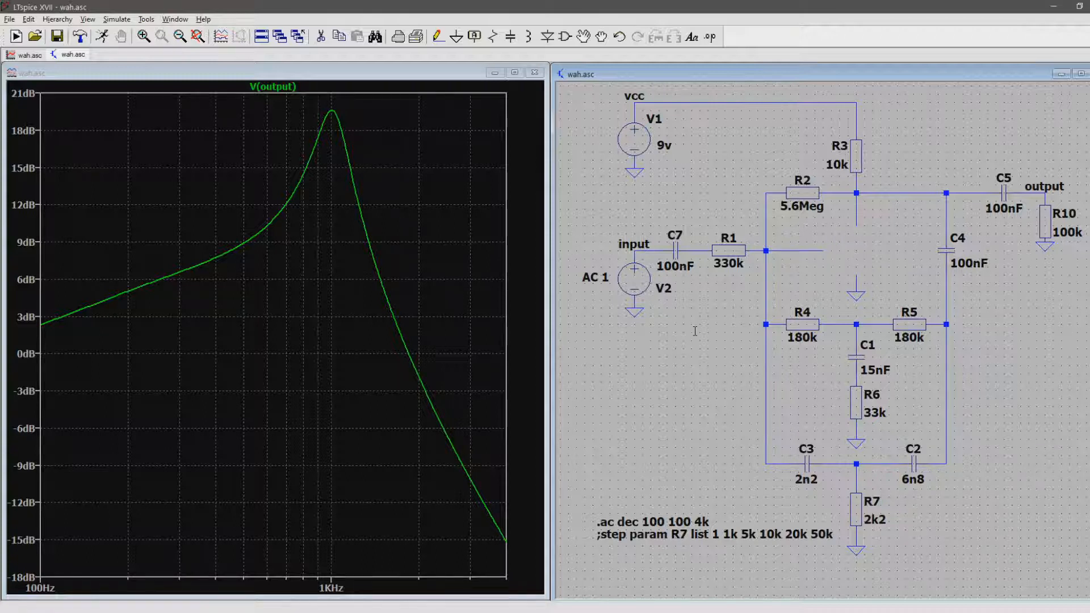
key("ctrl+r")
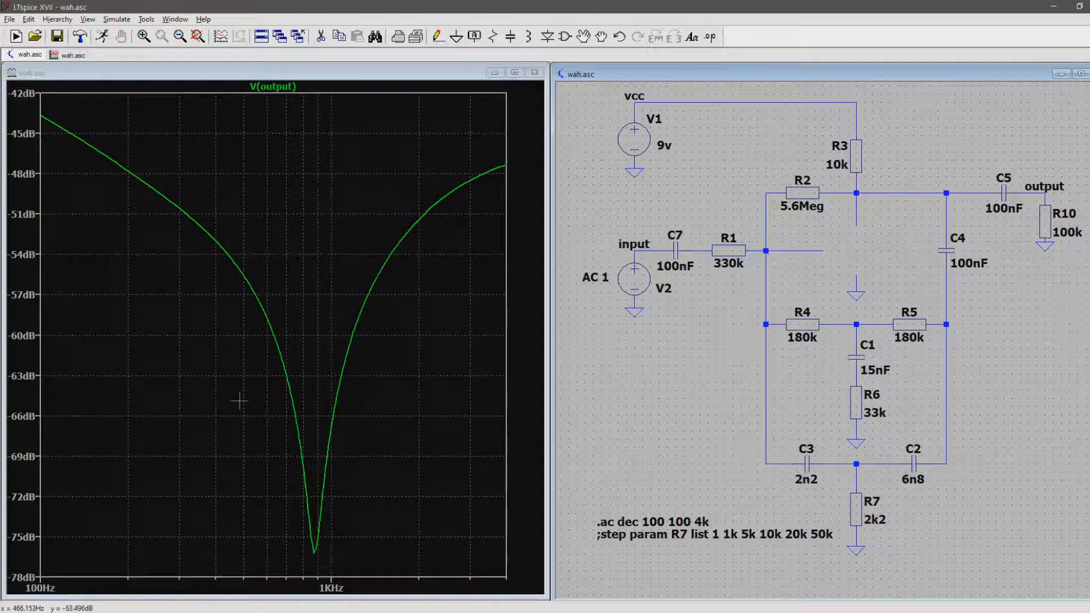
- Undo the deletion of transistor Q1 and rerun the simulation
key("F9")
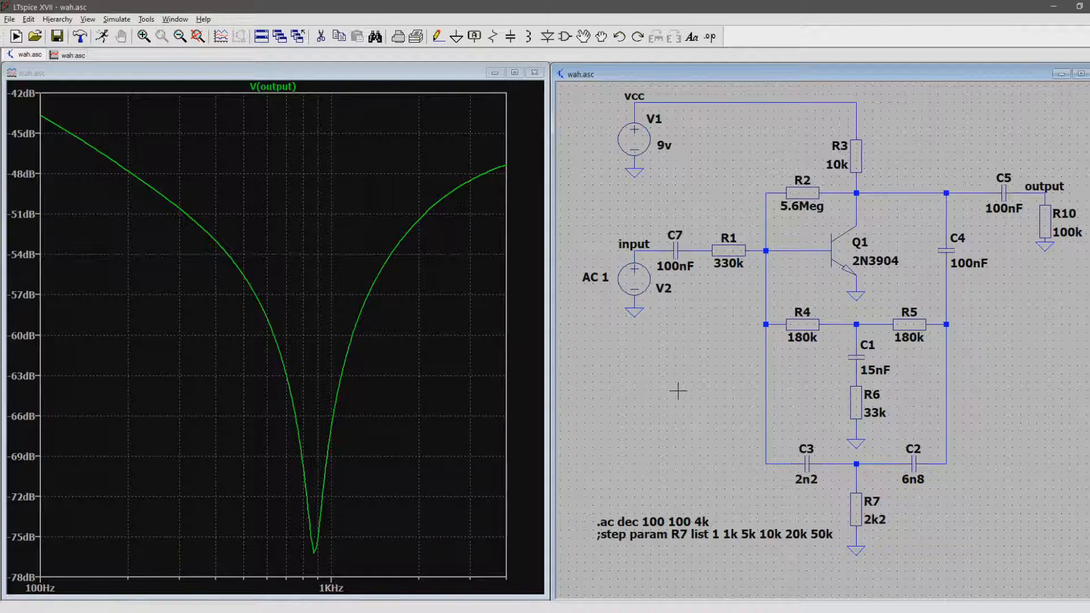
key("alt+r")
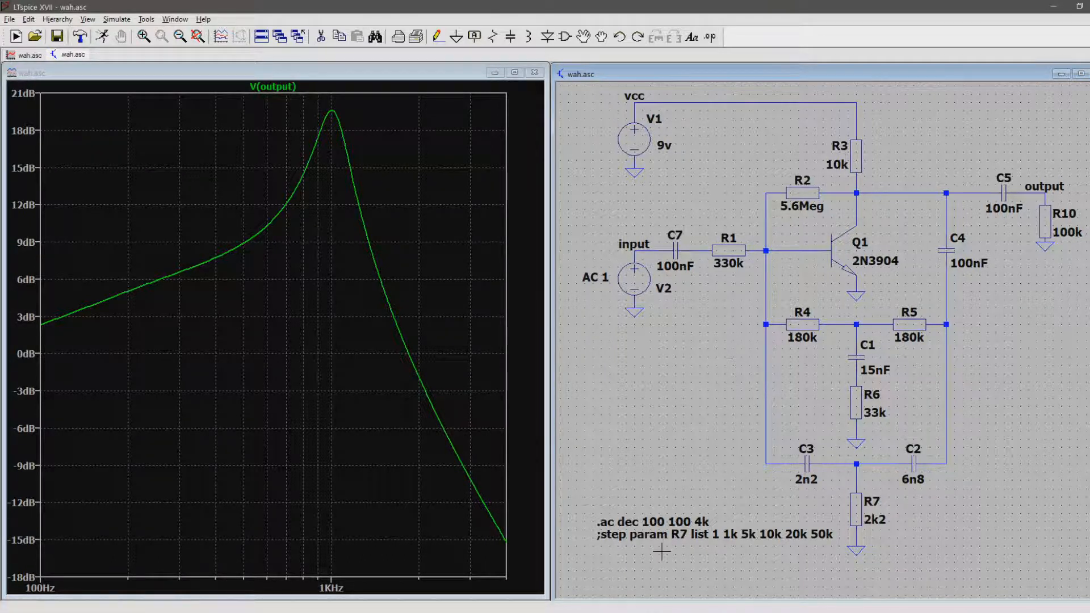
- Set R7's resistance to the parameter {R7}
right_click(852, 514)
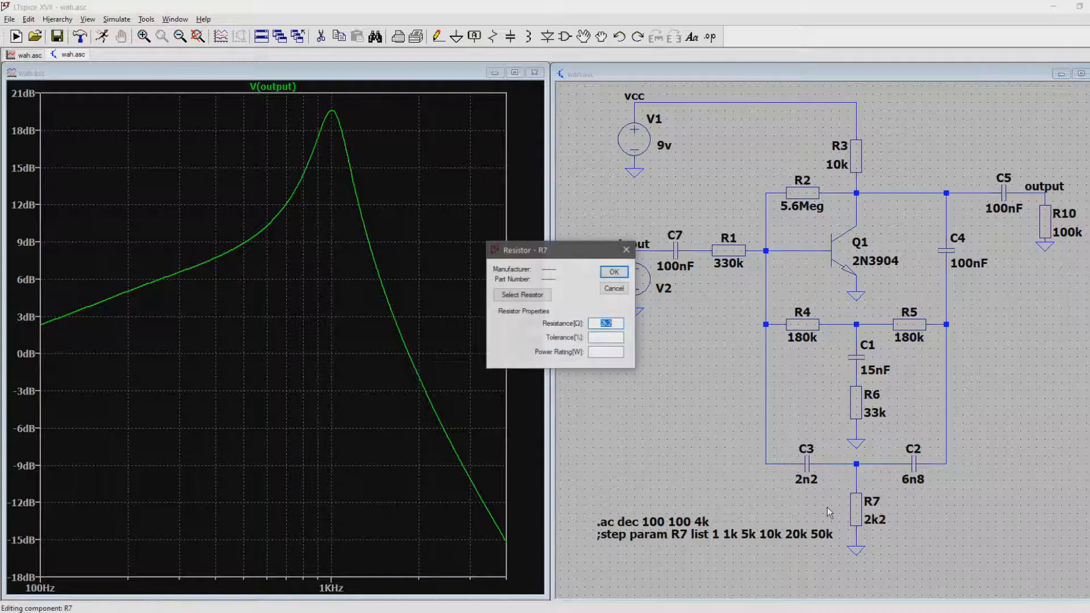
type("{R7")
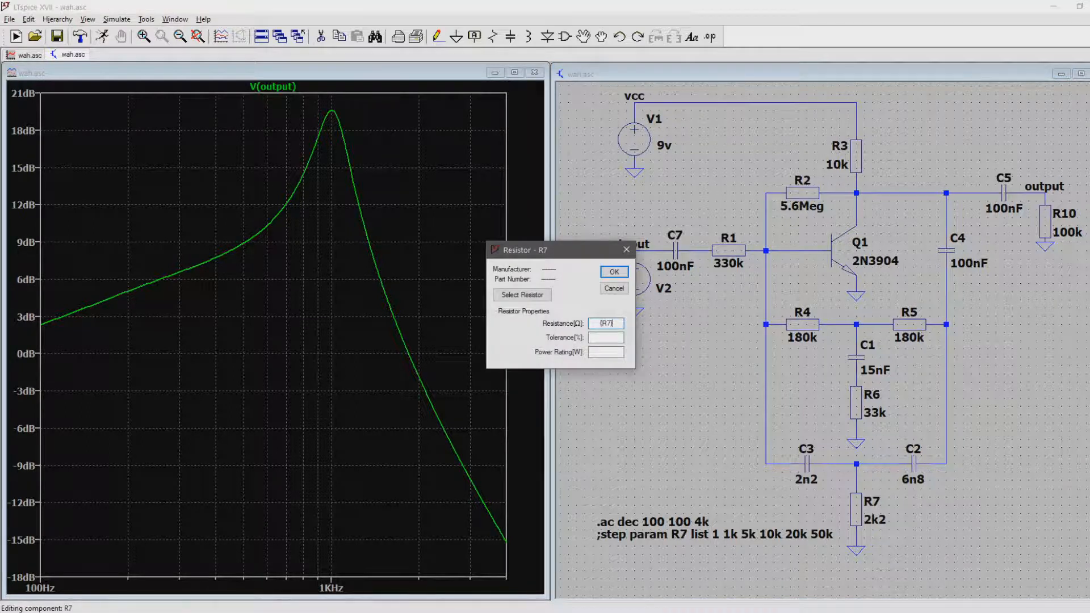
key("Return")
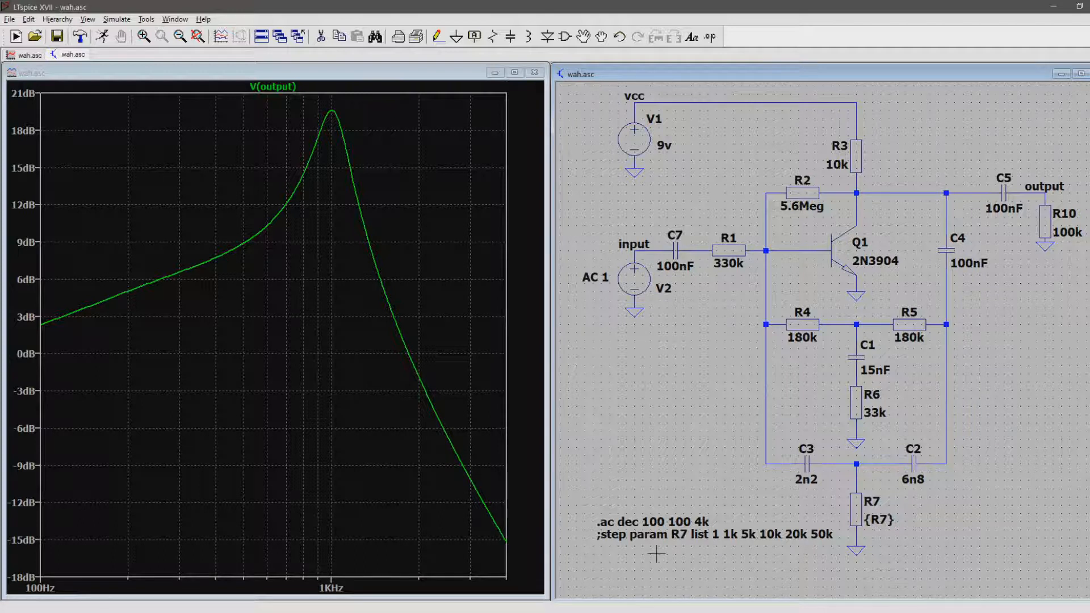
- Activate the commented-out R7 sweep by changing its leading semicolon so it reads .step param R7 list 1 1k 5k 10k 20k 50k
right_click(671, 538)
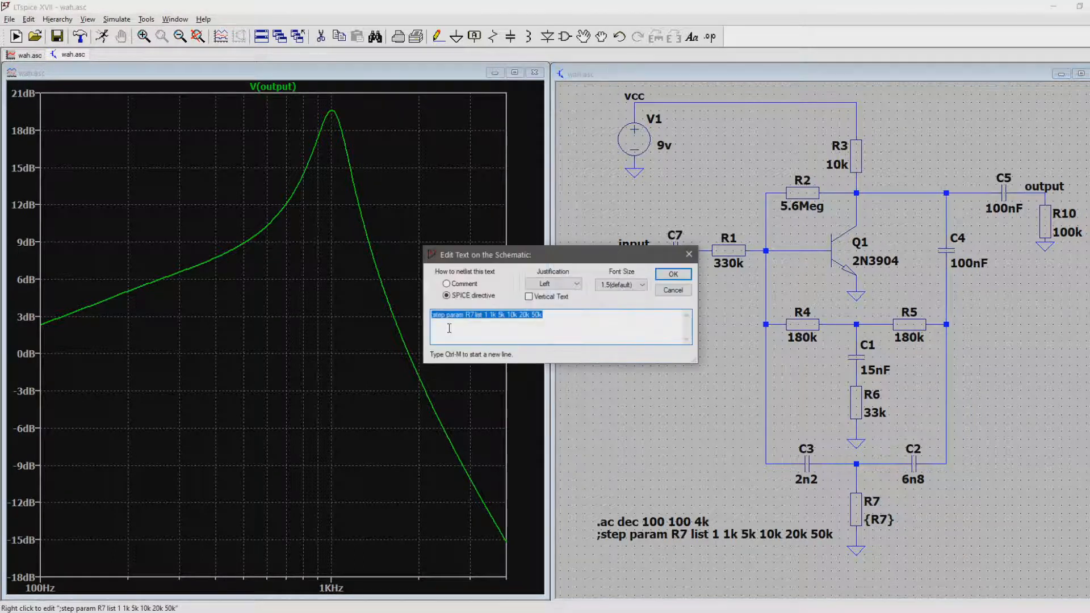
left_click(437, 317)
key("BackSpace")
type(".")
key("Return")
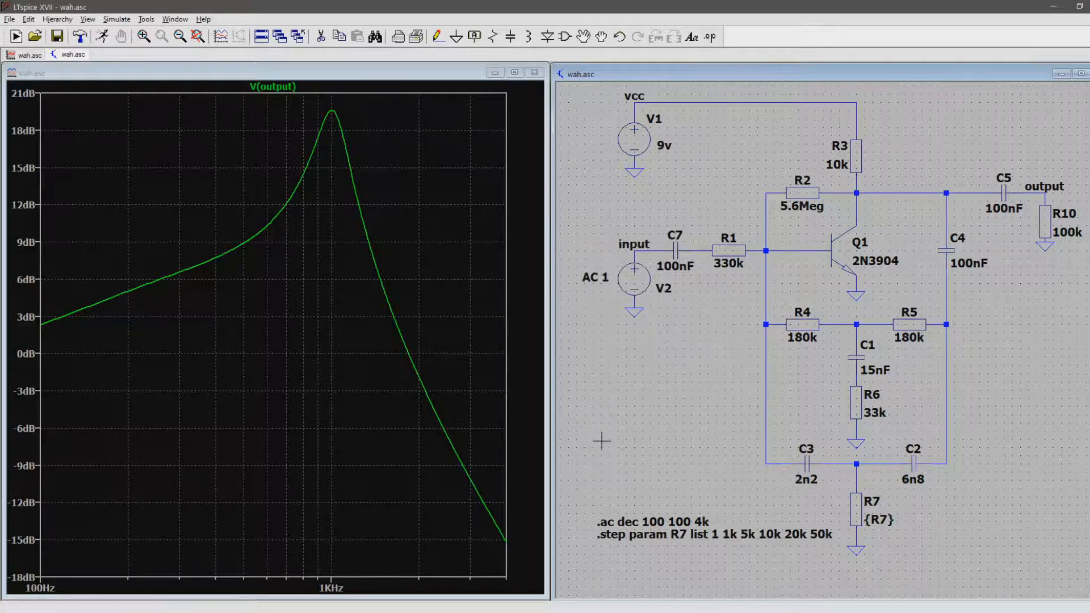
- Review the list of R7 values in the .step statement and run the stepped simulation
right_click(627, 534)
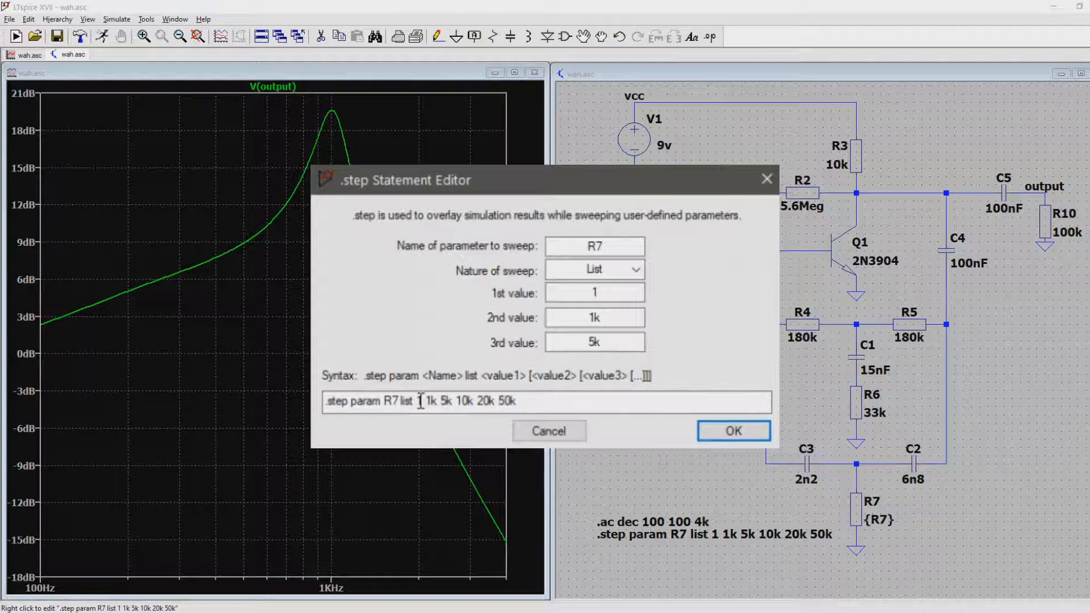
left_click_drag(414, 401, 540, 399)
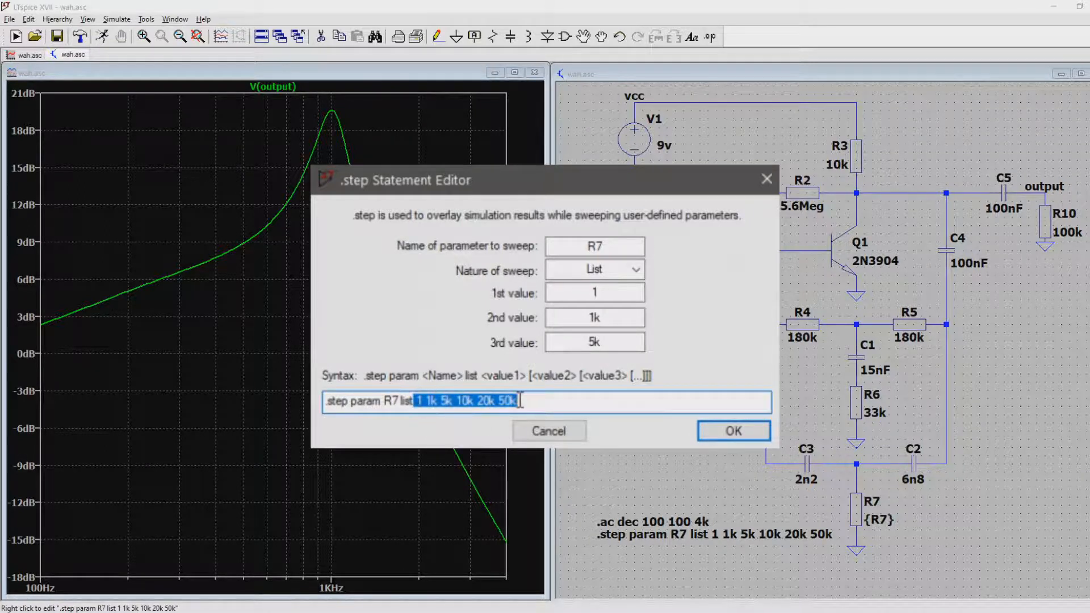
left_click(731, 430)
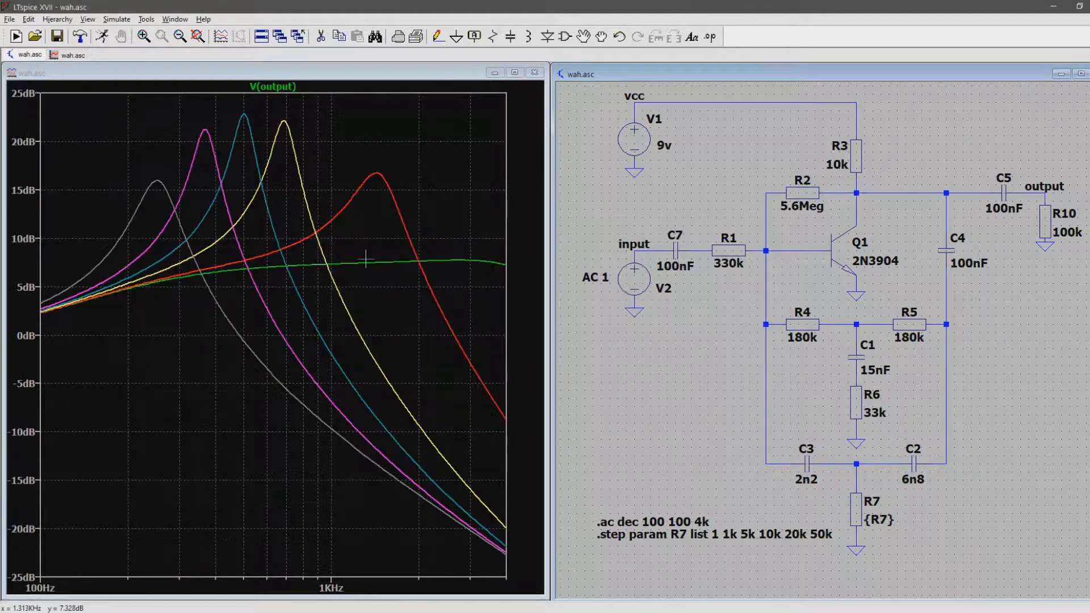
- Show the step legend enlarged over the plot to match each curve to its R7 value, and close it
right_click(396, 287)
mouse_move(432, 326)
left_click(548, 386)
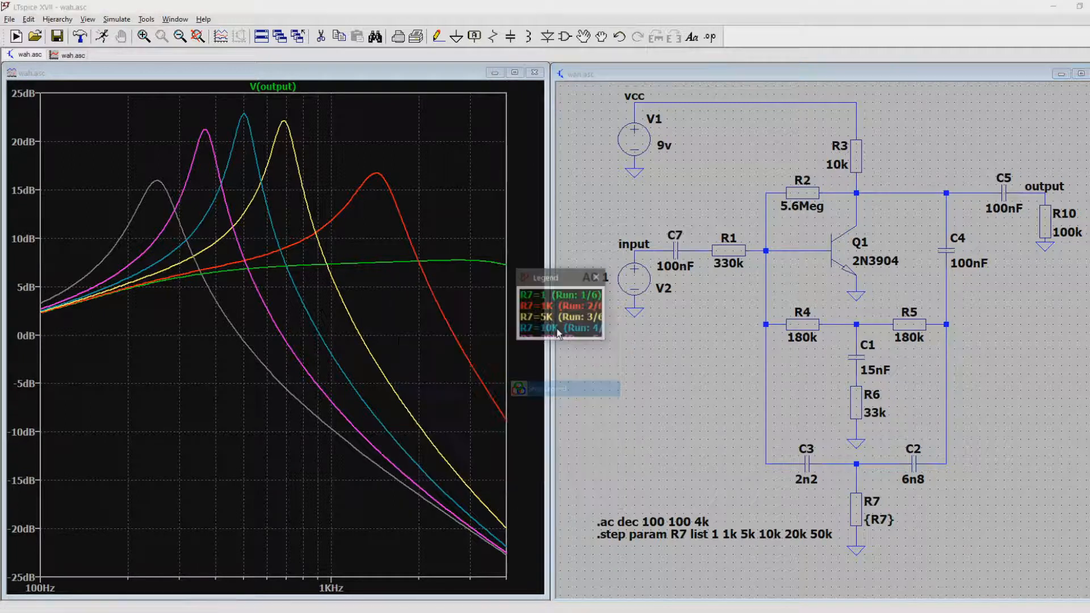
left_click_drag(541, 343, 540, 367)
left_click_drag(538, 278, 477, 138)
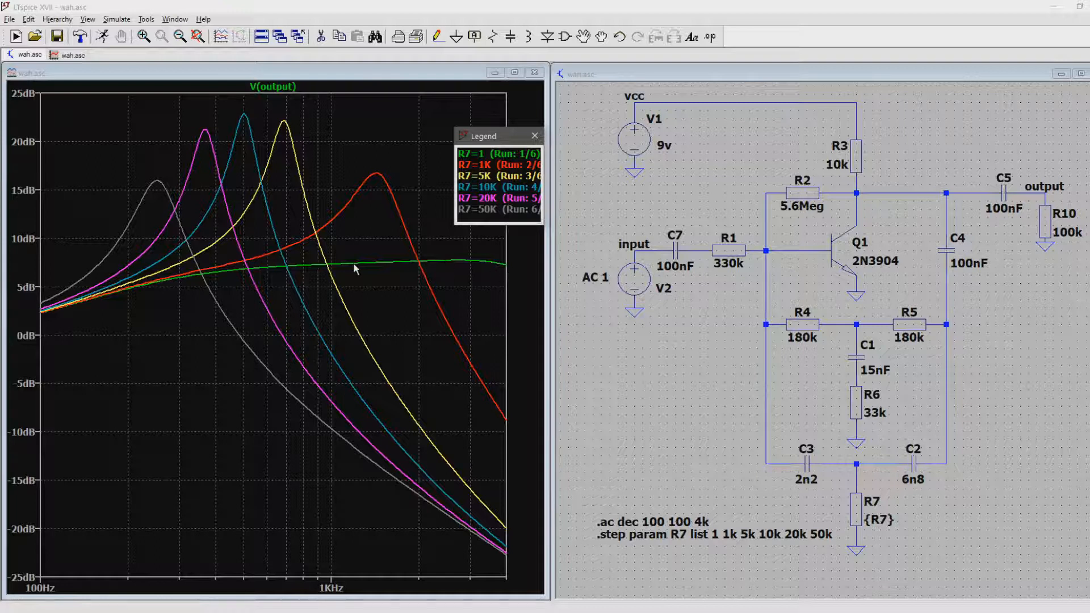
left_click(535, 137)
- Replace the ground below R7 with a new resistor in series and a ground at its lower end
key("F5")
left_click(858, 549)
key("r")
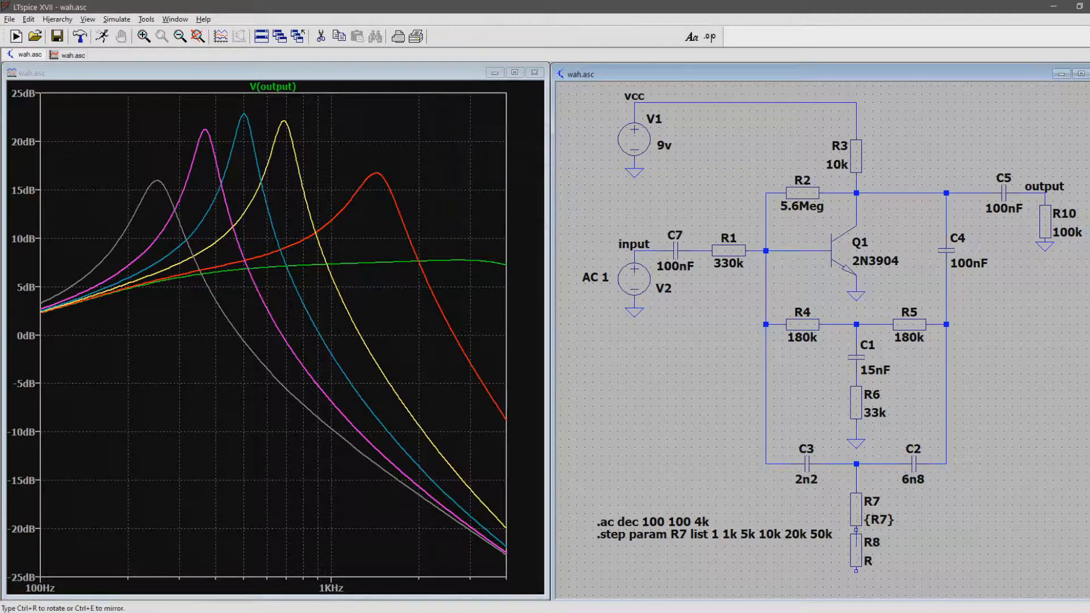
left_click(856, 538)
key("g")
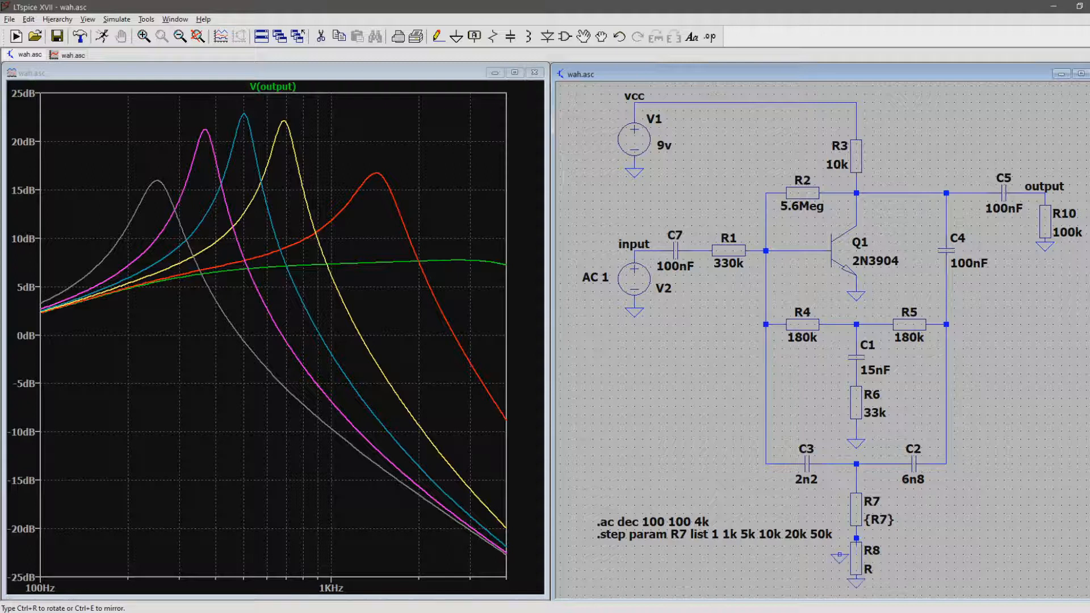
- Set the new resistor R8 to 1k and delete the leftover wire overlapping its upper end
right_click(856, 560)
type("1k")
key("Return")
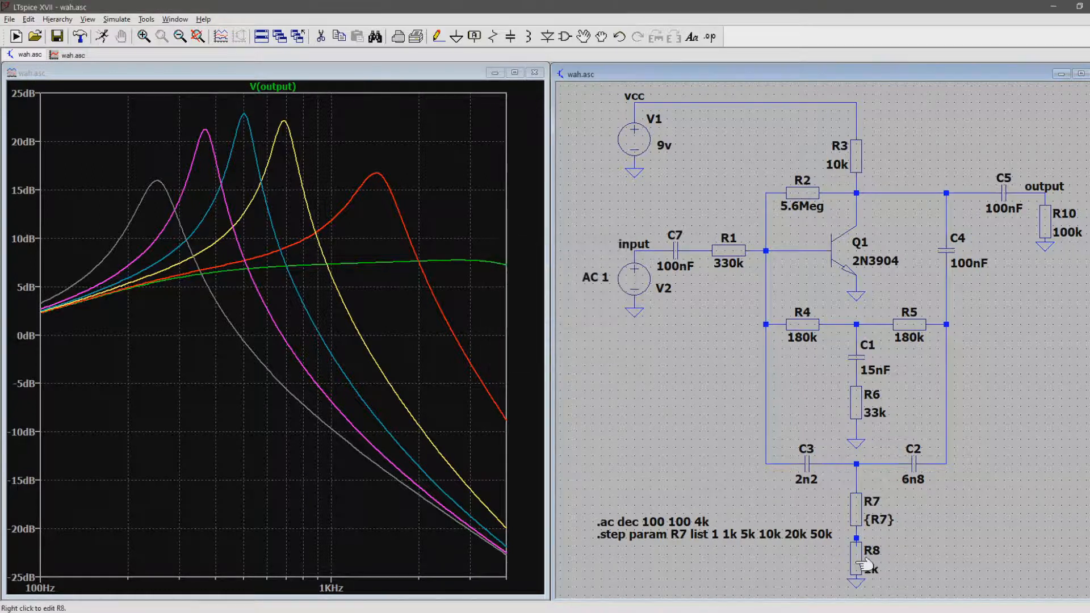
key("Delete")
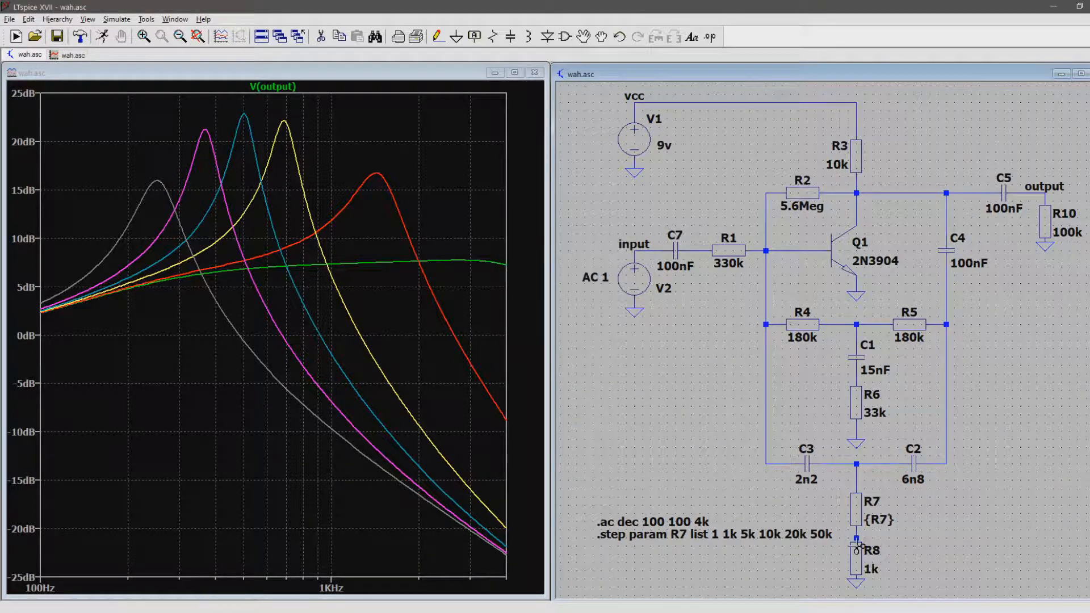
- Rerun the R7 sweep simulation with R8 in the circuit
left_click(363, 146)
scroll(362, 146, "up", 1)
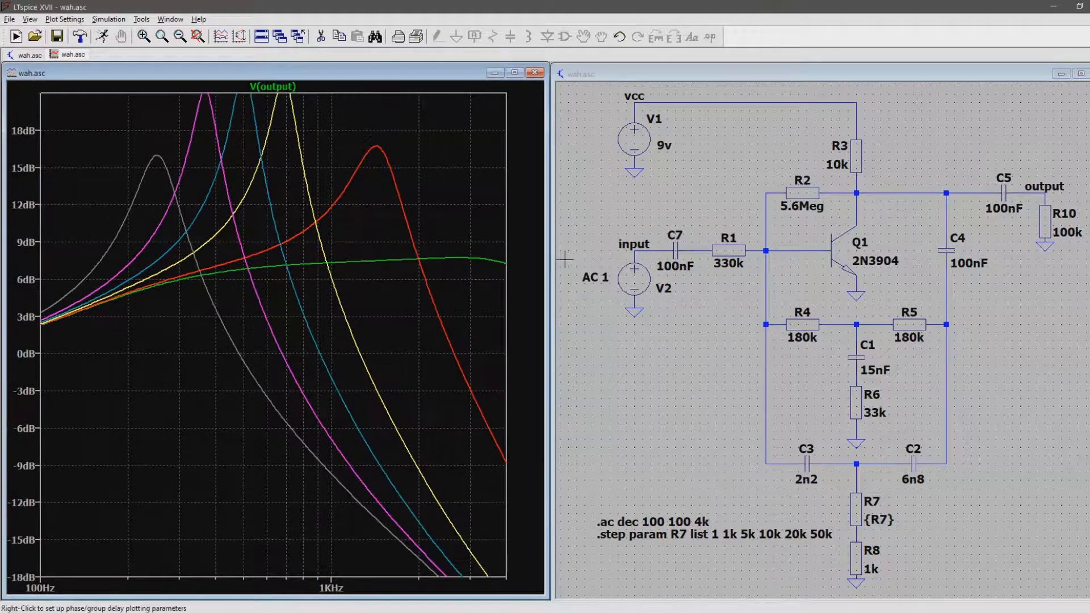
left_click(596, 326)
key("ctrl+r")
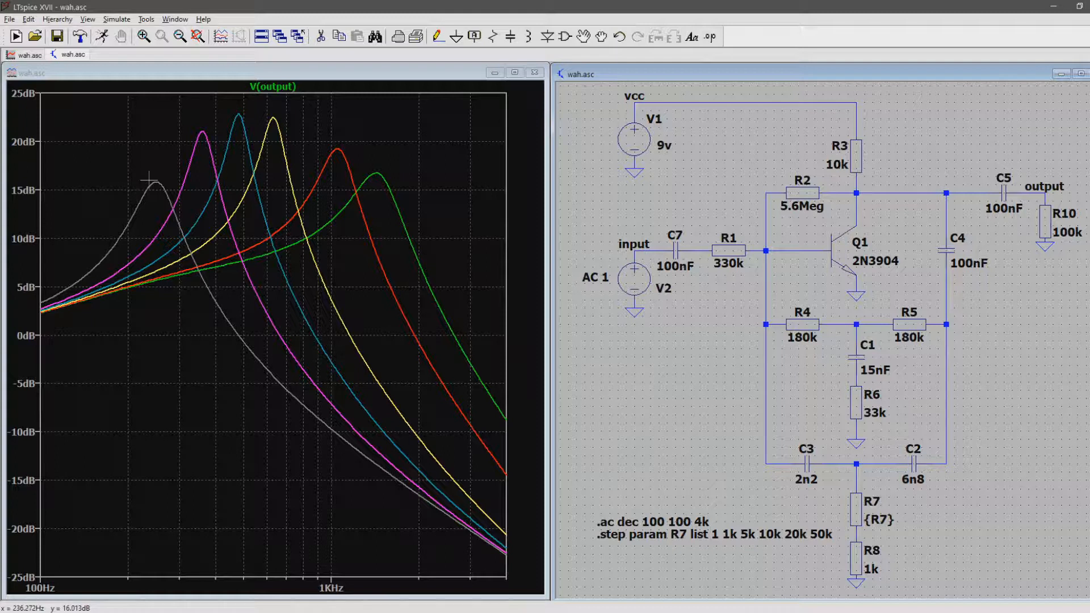
- Remove the 50k value from the R7 step list and rerun the simulation
right_click(778, 534)
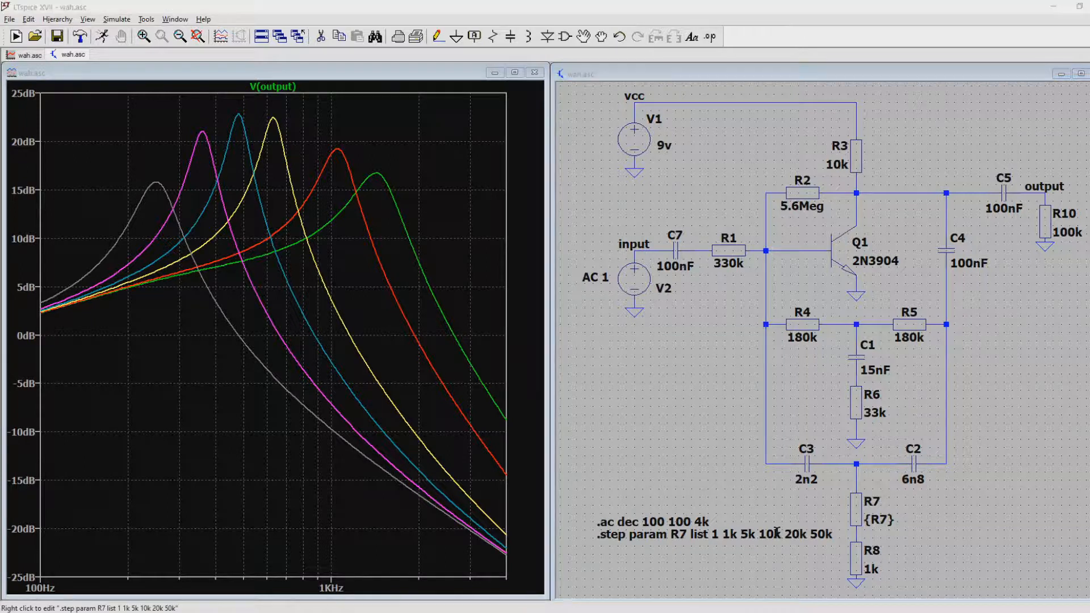
key("Delete")
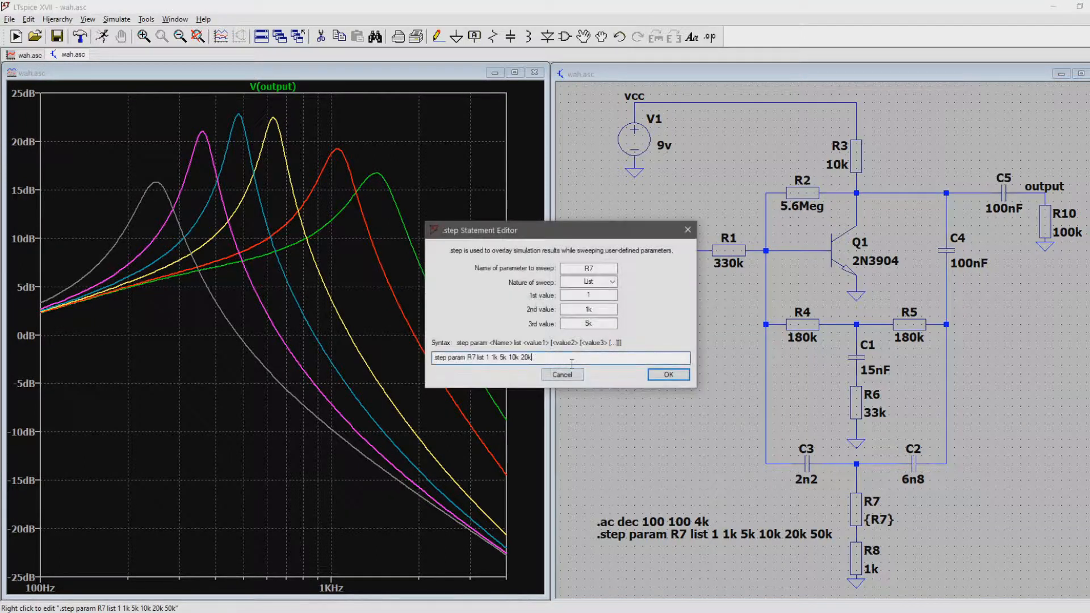
left_click(664, 375)
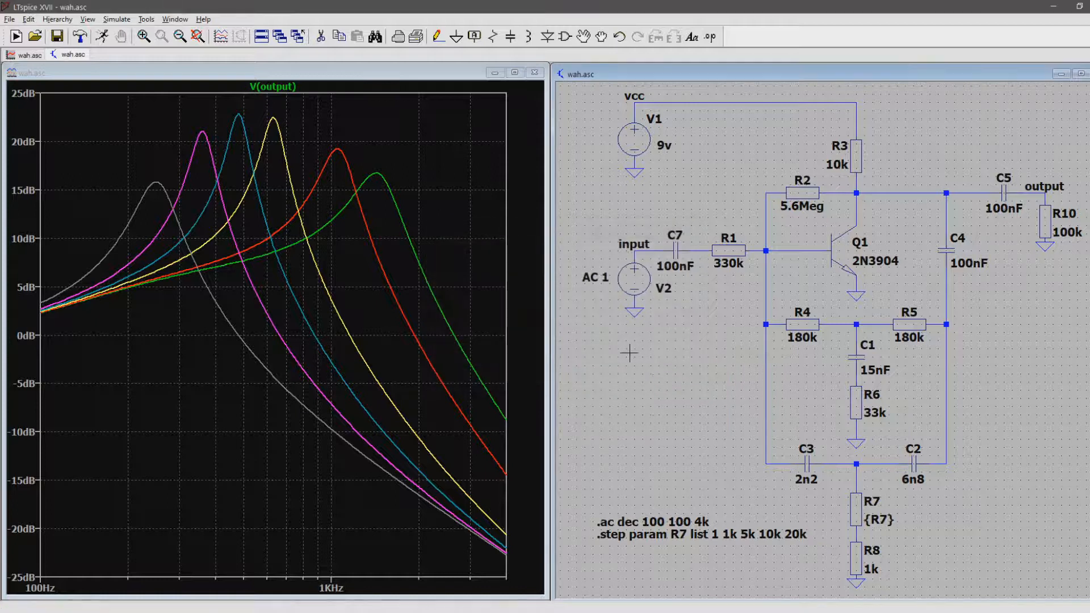
left_click(302, 323)
scroll(302, 323, "up", 2)
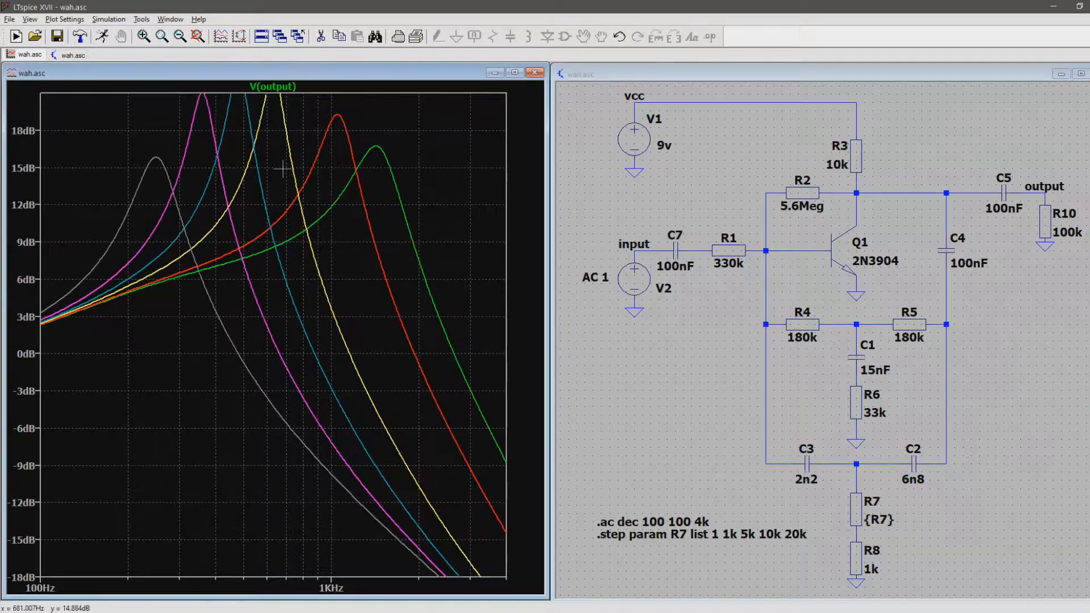
left_click(585, 327)
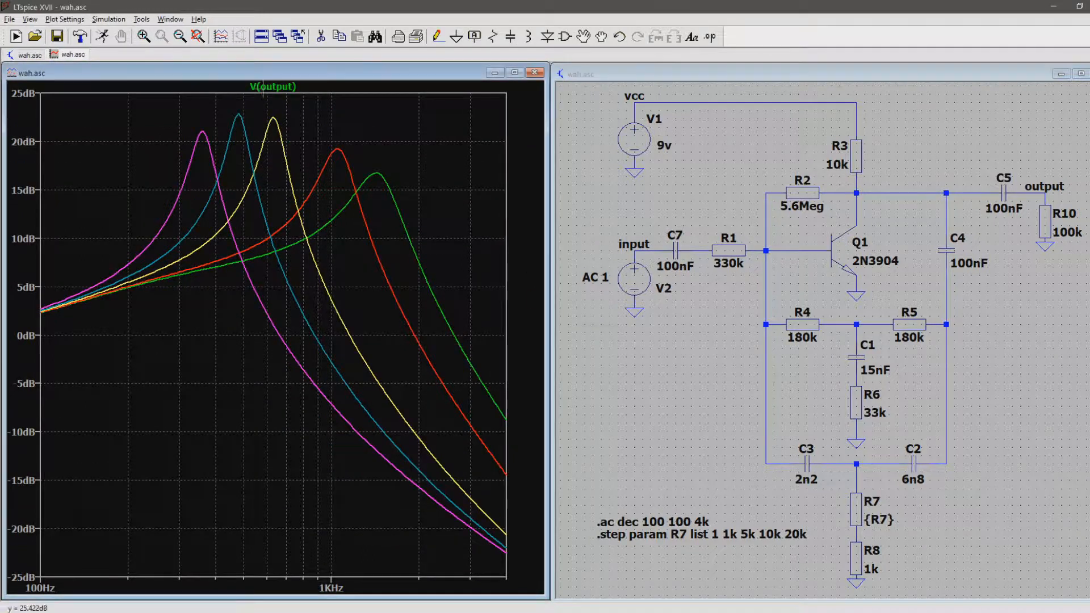
- Attach a measurement cursor to V(output) and place it on the peak of the green curve
left_click(272, 87)
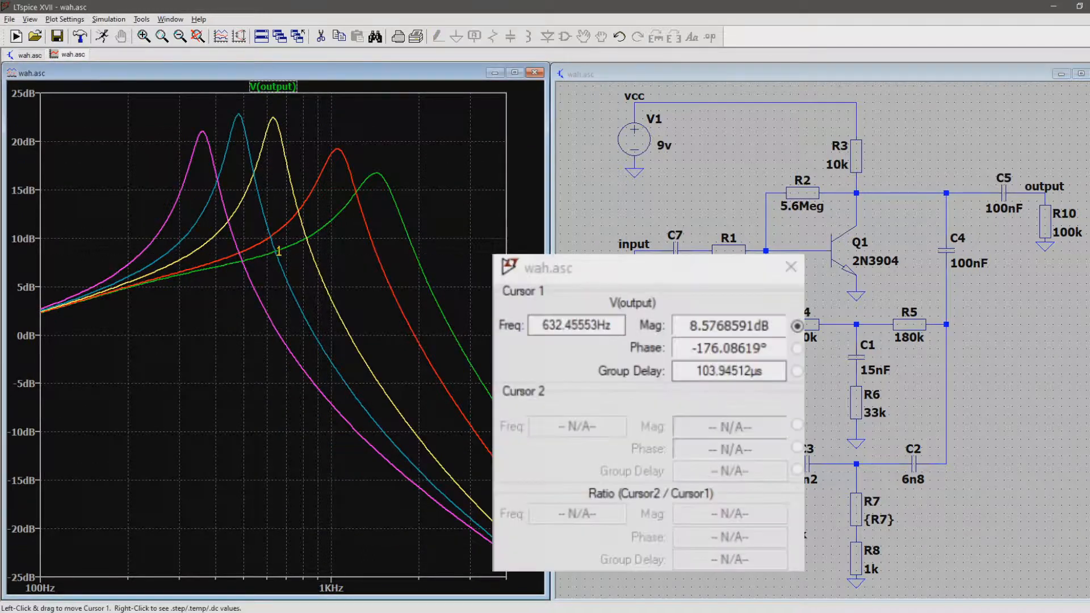
left_click_drag(274, 252, 378, 173)
- Attach a second cursor to V(output), switch it to the magenta curve and place it on that curve's peak
left_click(274, 86)
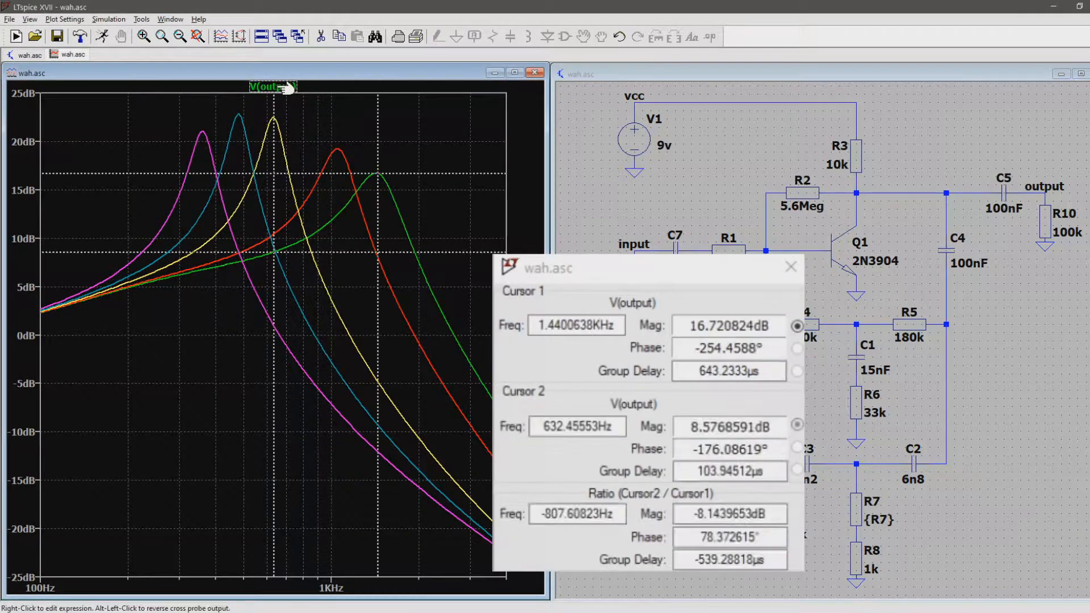
key("Up")
key("Up")
key("Up")
key("Up")
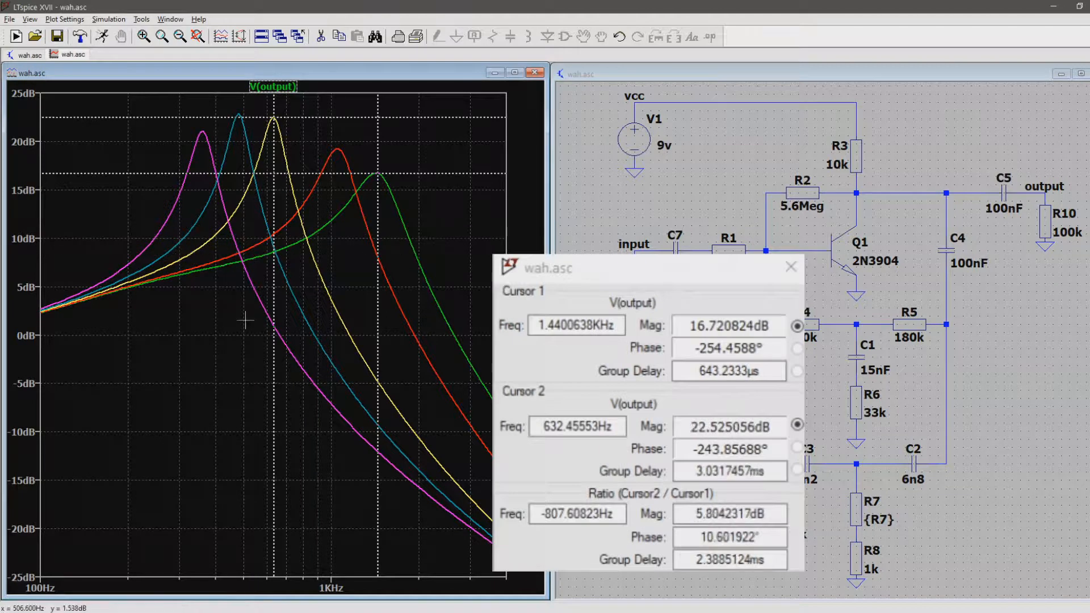
mouse_move(272, 327)
left_mouse_down()
mouse_move(273, 235)
mouse_move(201, 132)
left_mouse_up()
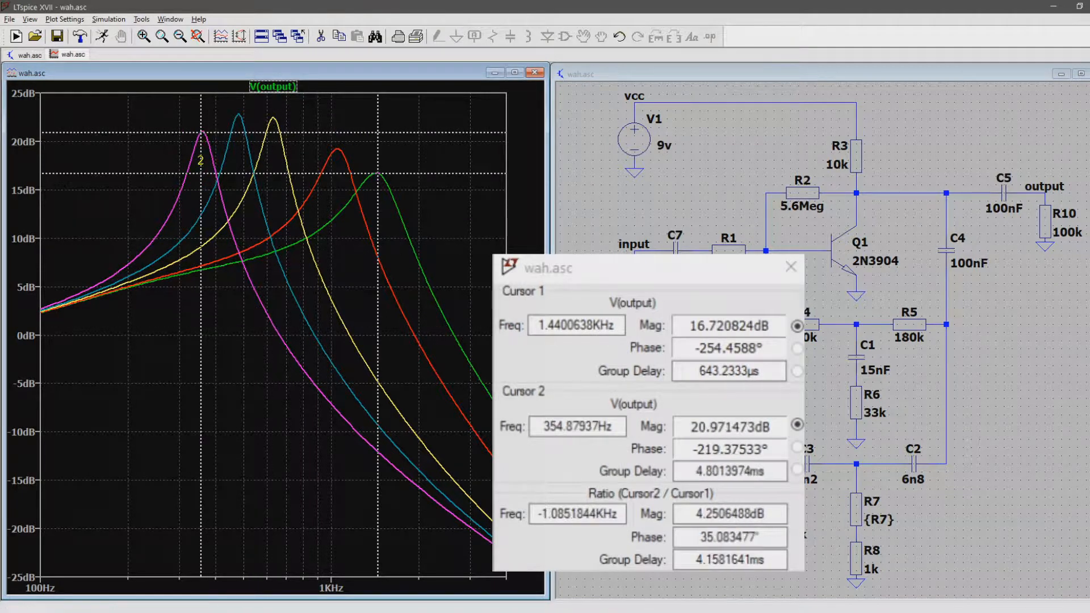